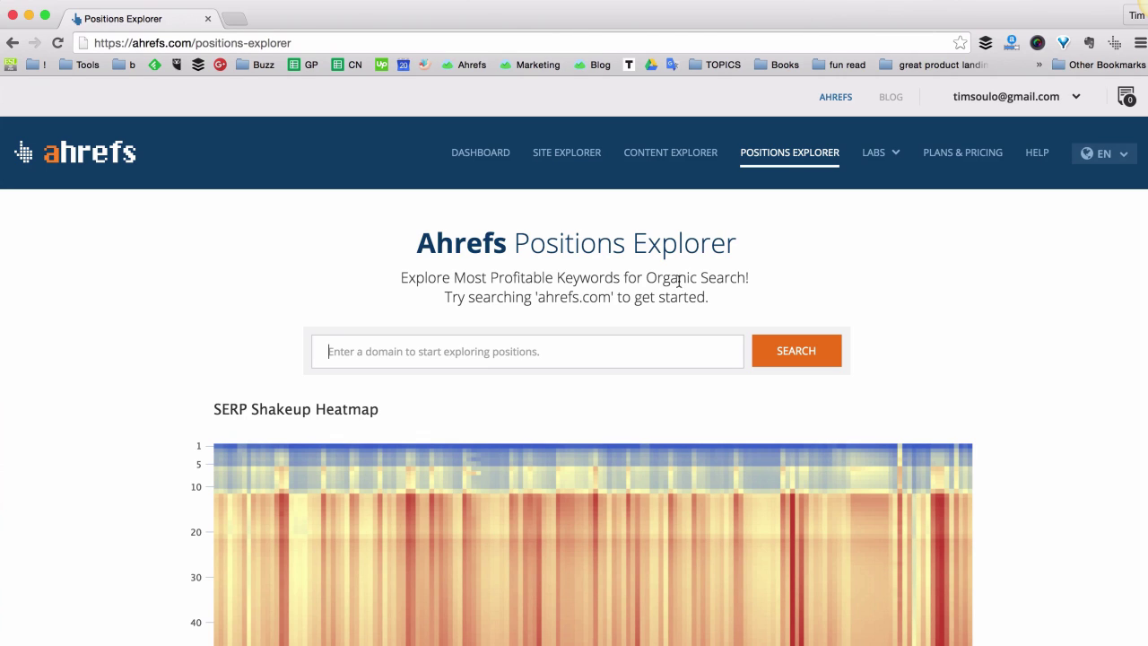
# Search Positions Explorer for the domain blog.ahrefs.com
pyautogui.moveTo(735, 244); pyautogui.dragTo(512, 244)
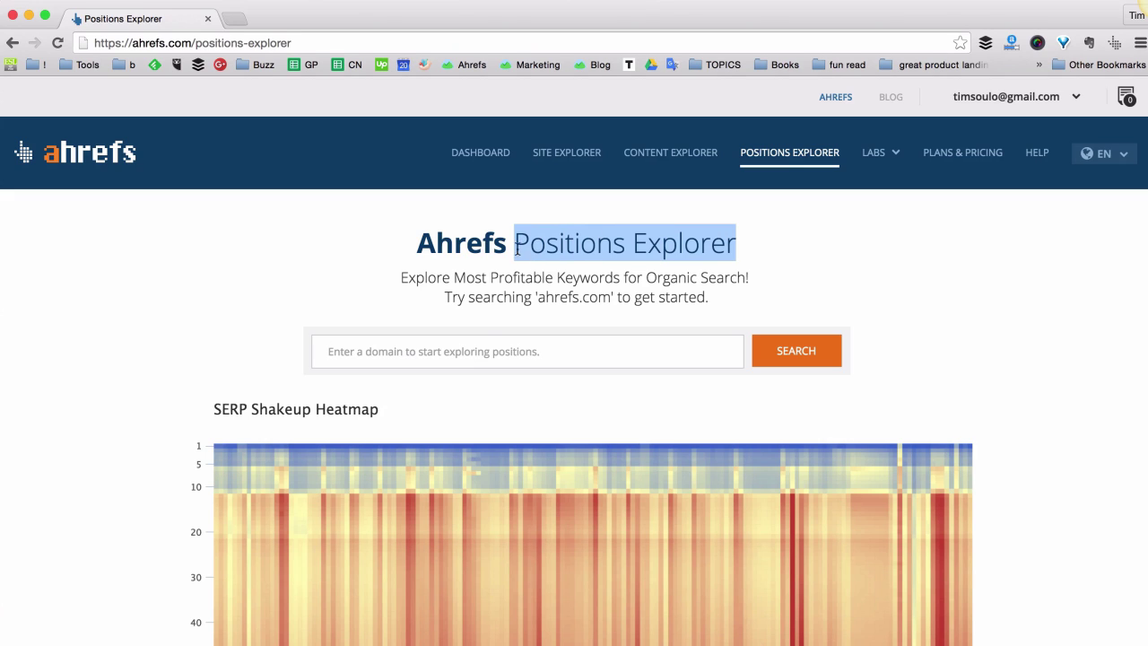
pyautogui.click(453, 350)
pyautogui.write('blog.ahrefs')
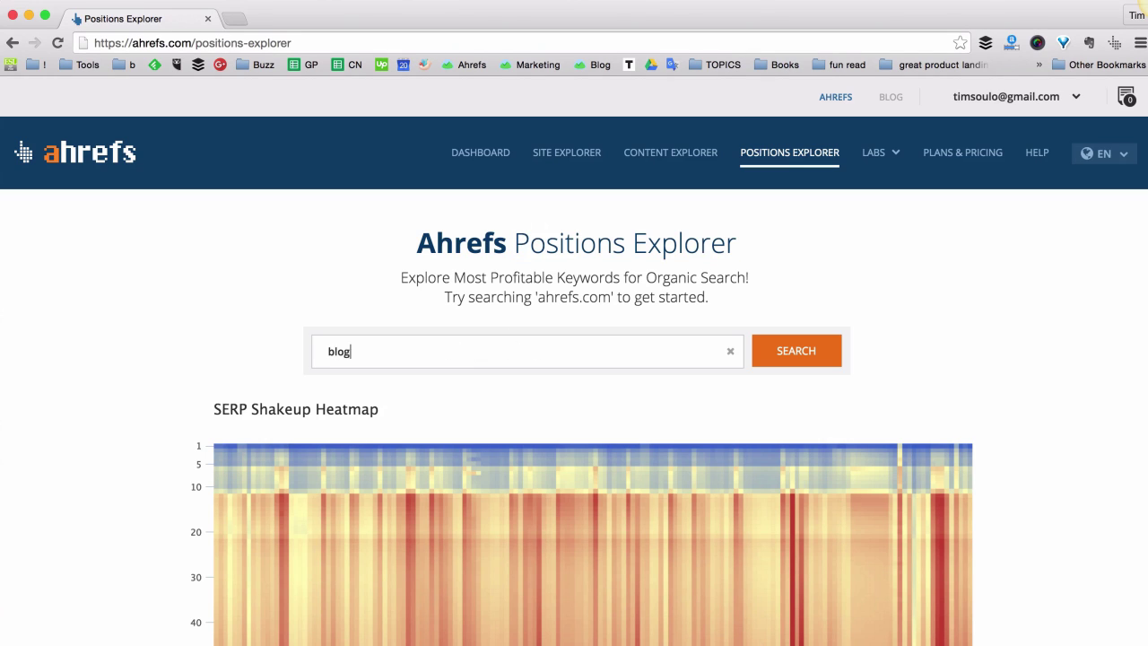
pyautogui.write('.com')
pyautogui.click(810, 354)
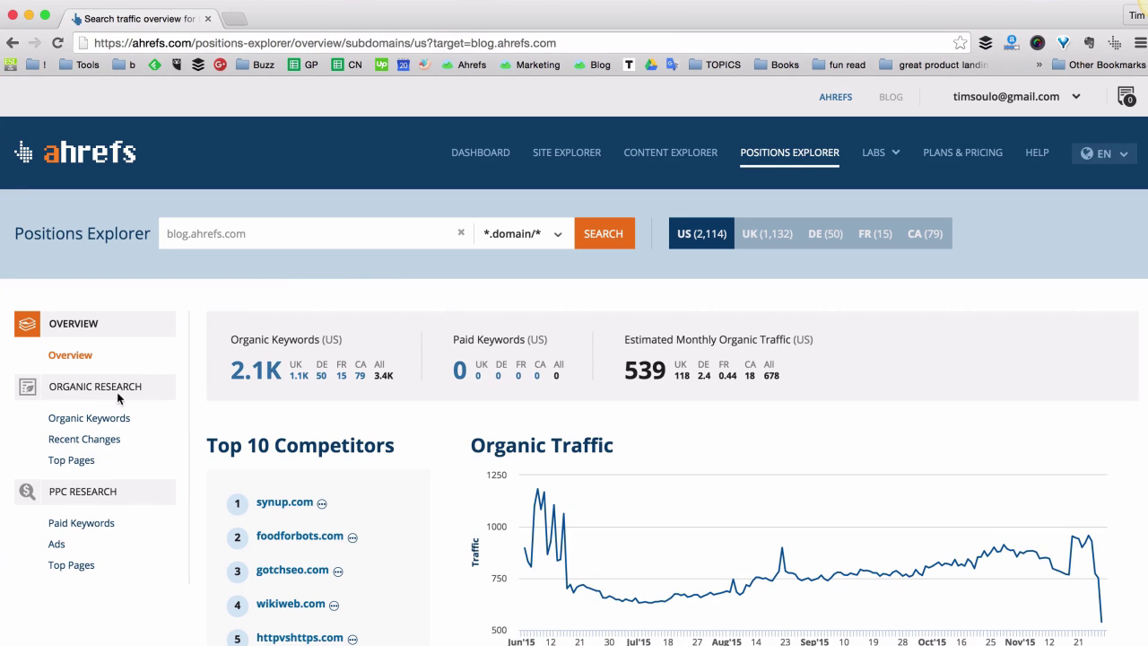
# Show the Organic Keywords report and expand the Volume filter choices
pyautogui.click(95, 421)
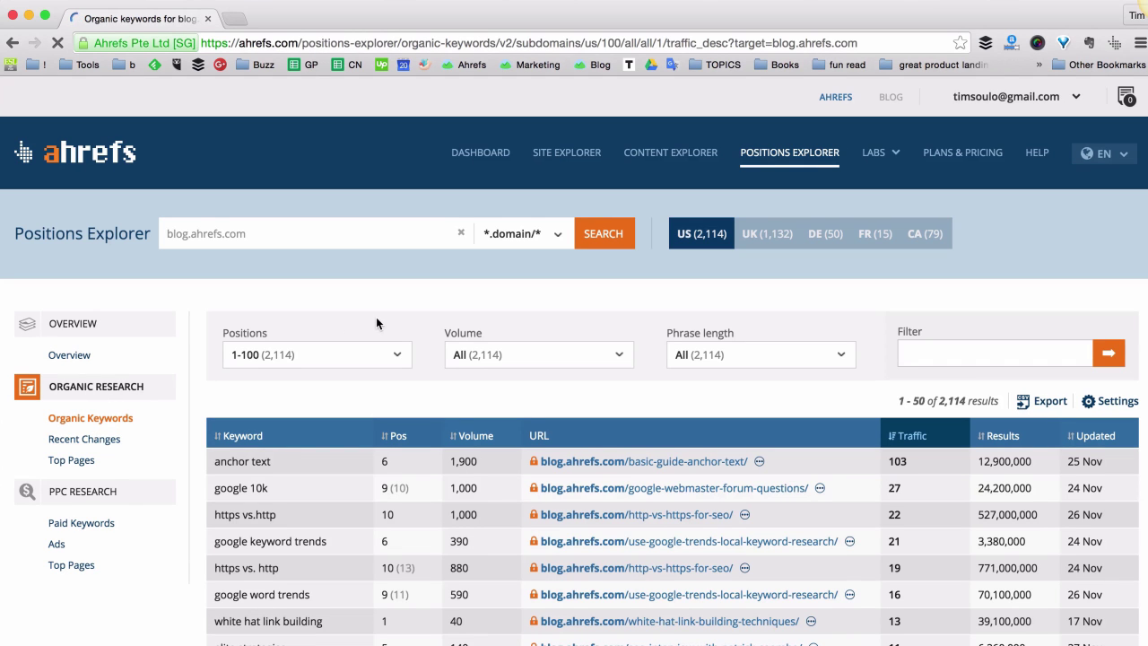
pyautogui.scroll(-1, 420, 316)
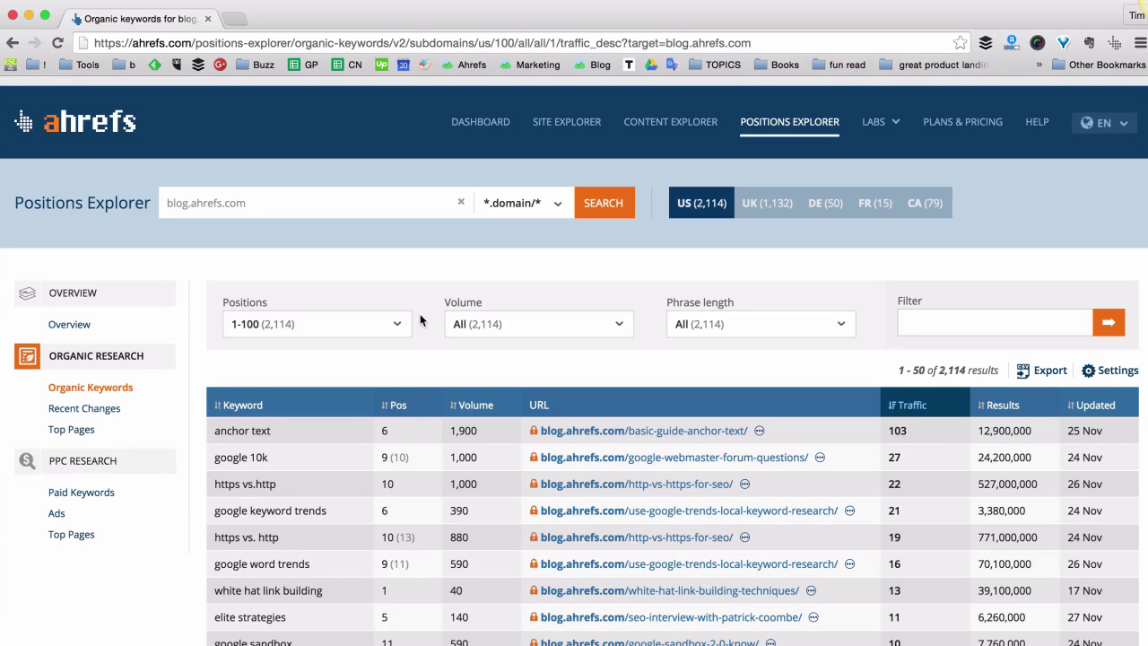
pyautogui.click(584, 331)
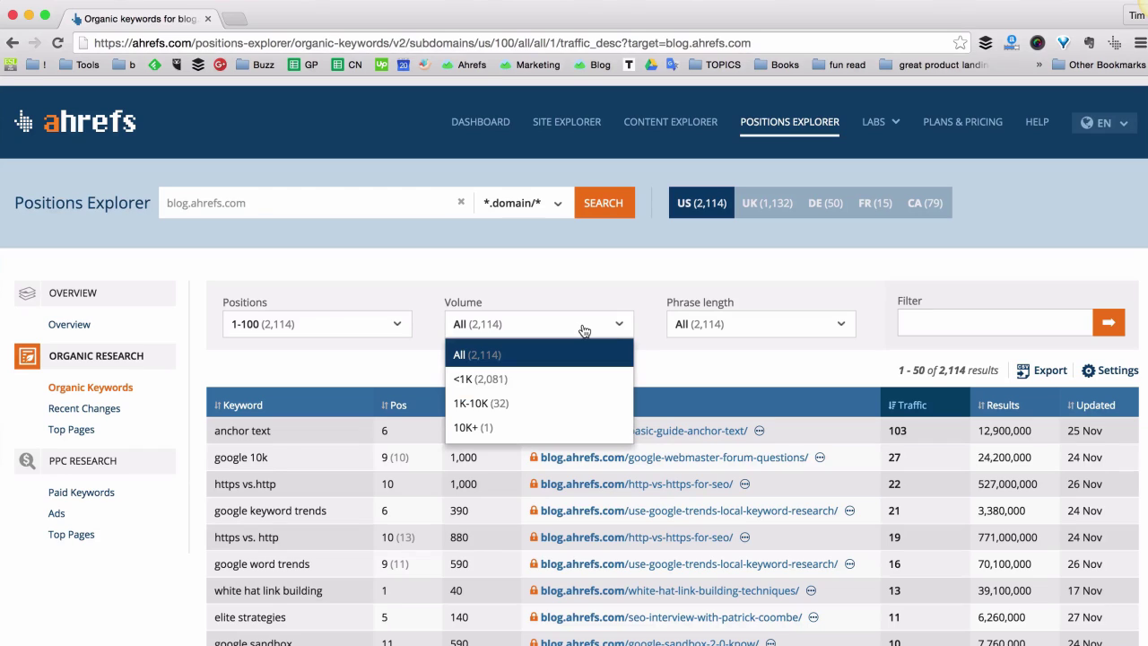
# Filter keywords to 1K–10K volume, then highlight link-building and bring up its roundup post link's options
pyautogui.click(557, 411)
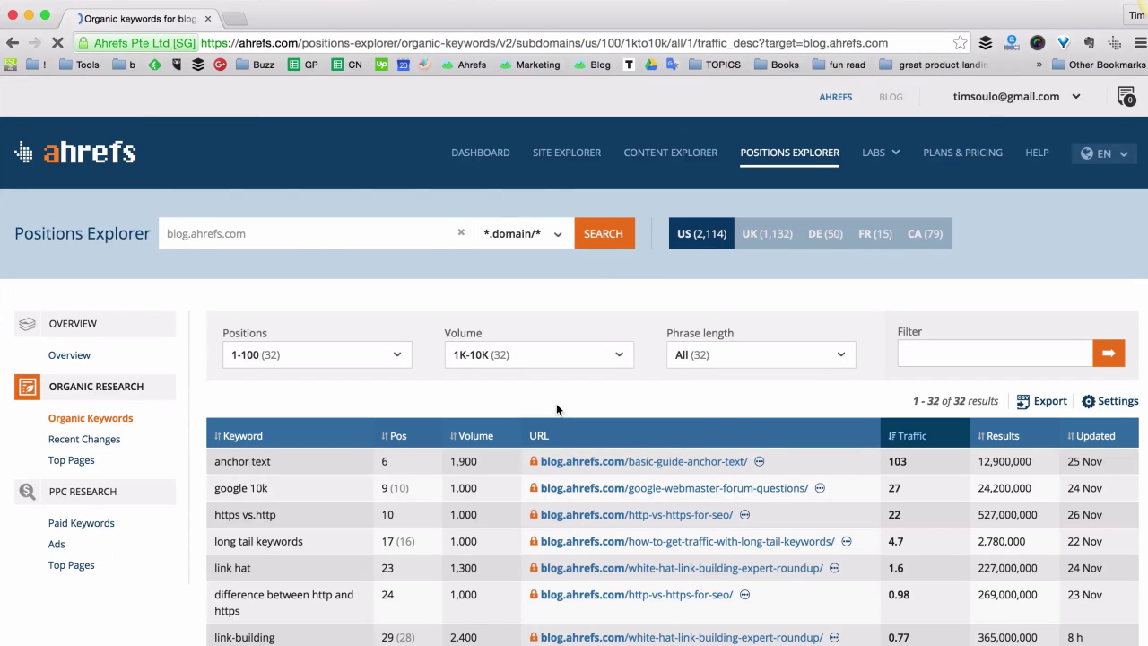
pyautogui.scroll(-5, 640, 283)
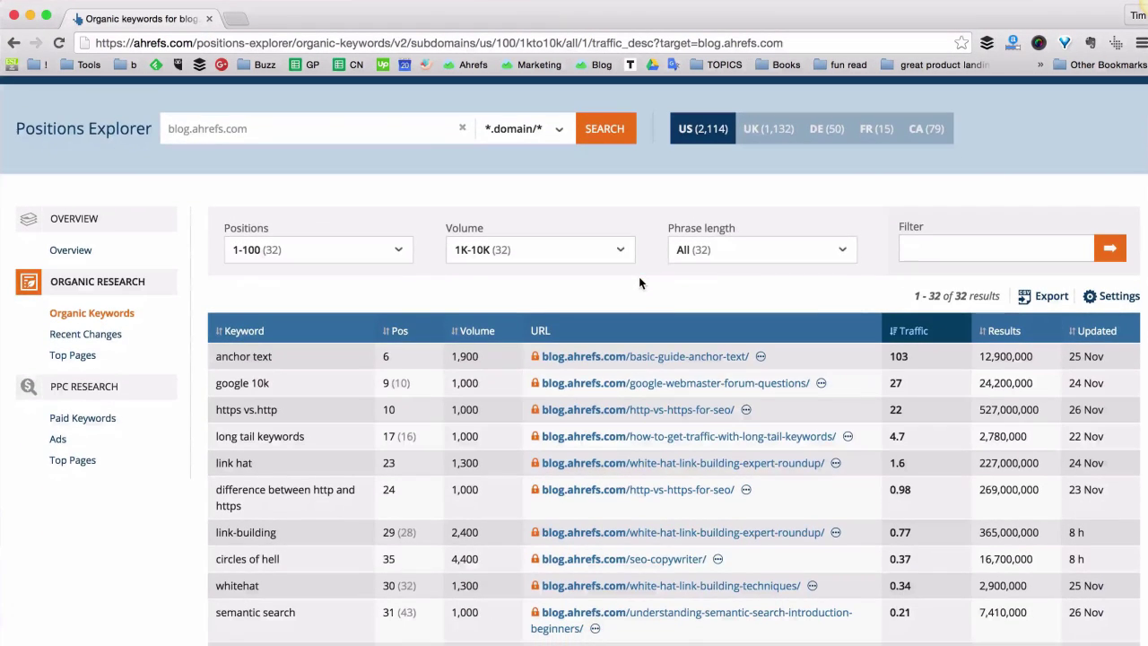
pyautogui.scroll(-2, 639, 282)
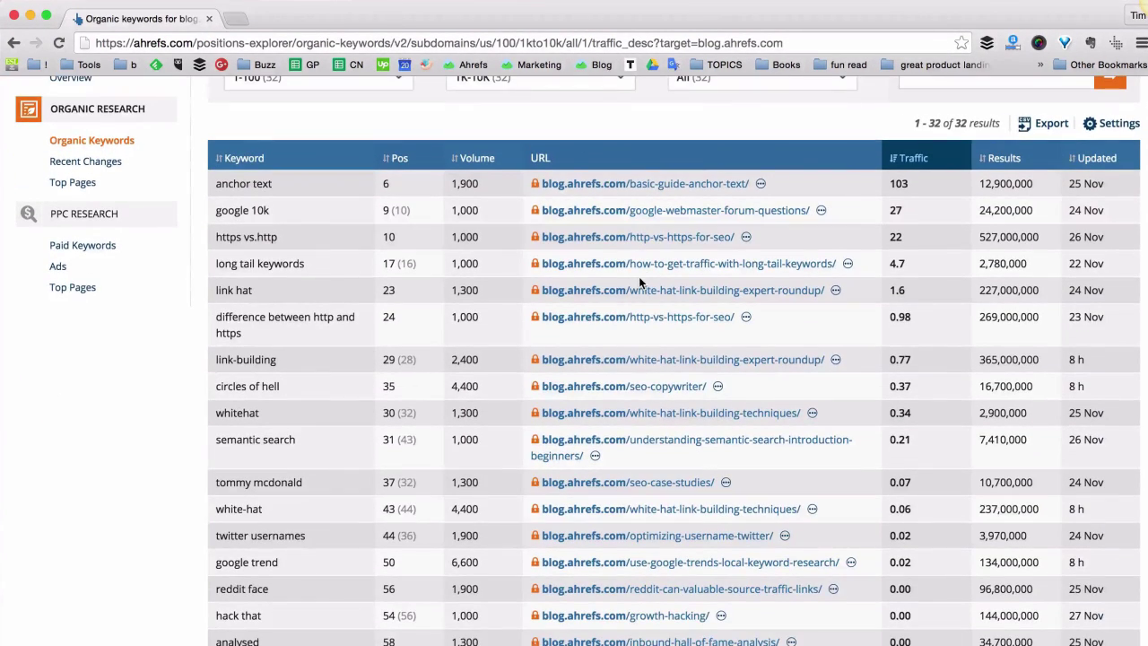
pyautogui.scroll(-1, 639, 281)
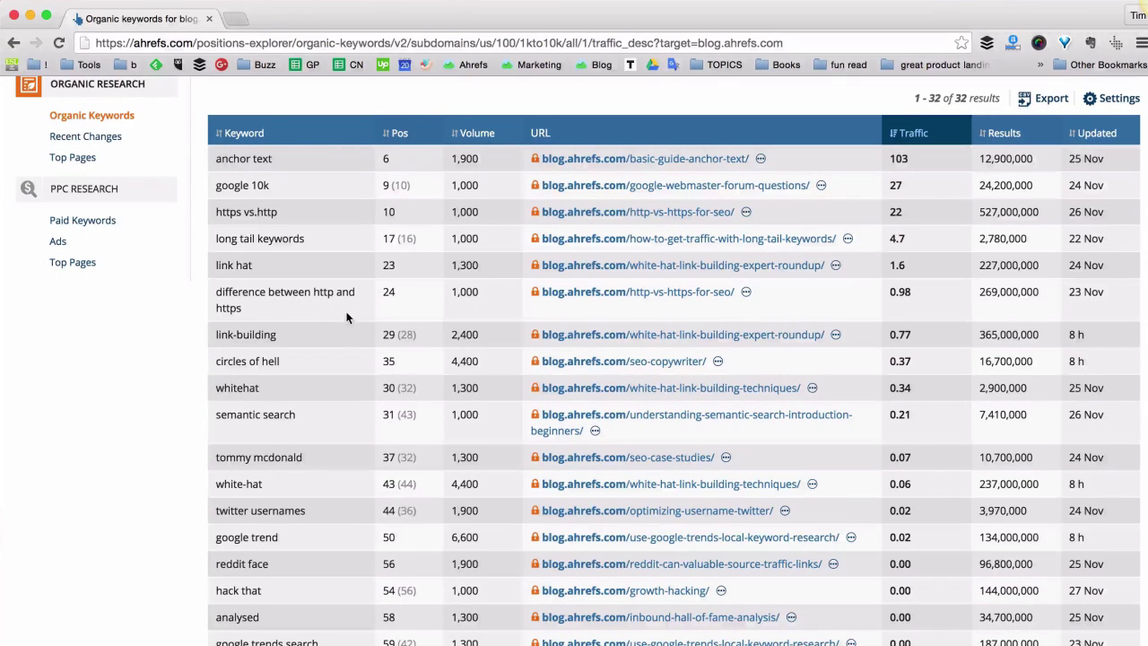
pyautogui.moveTo(276, 335); pyautogui.dragTo(209, 334)
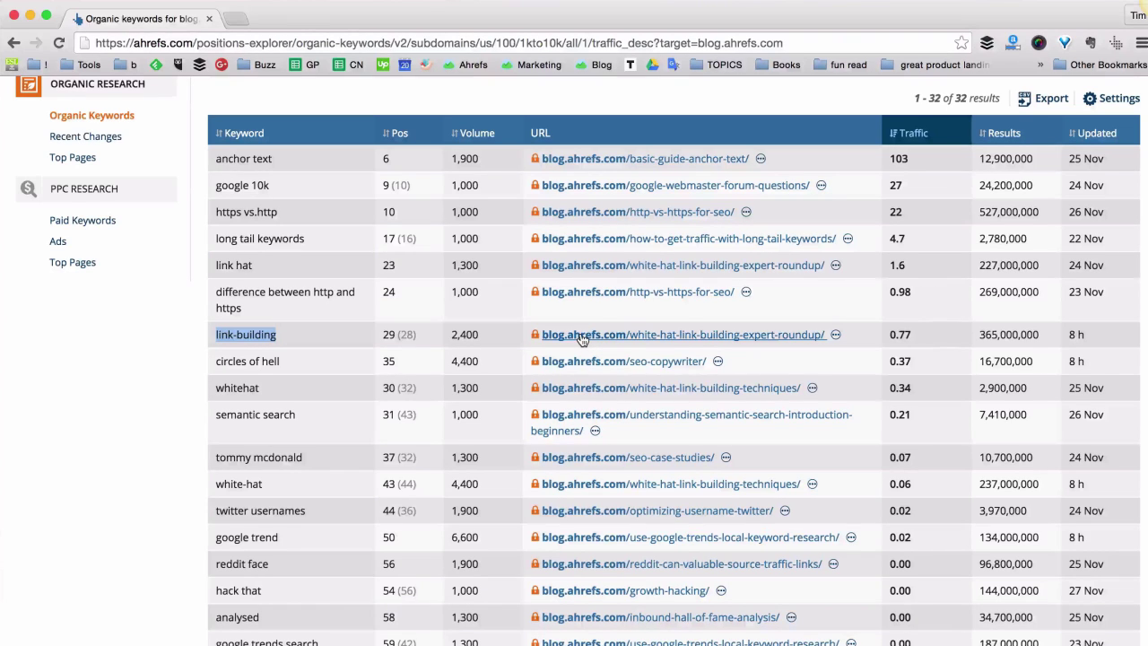
pyautogui.rightClick(645, 343)
# Open the white hat roundup post in a new tab, then load /blog/link-building to confirm the same article
pyautogui.click(652, 345)
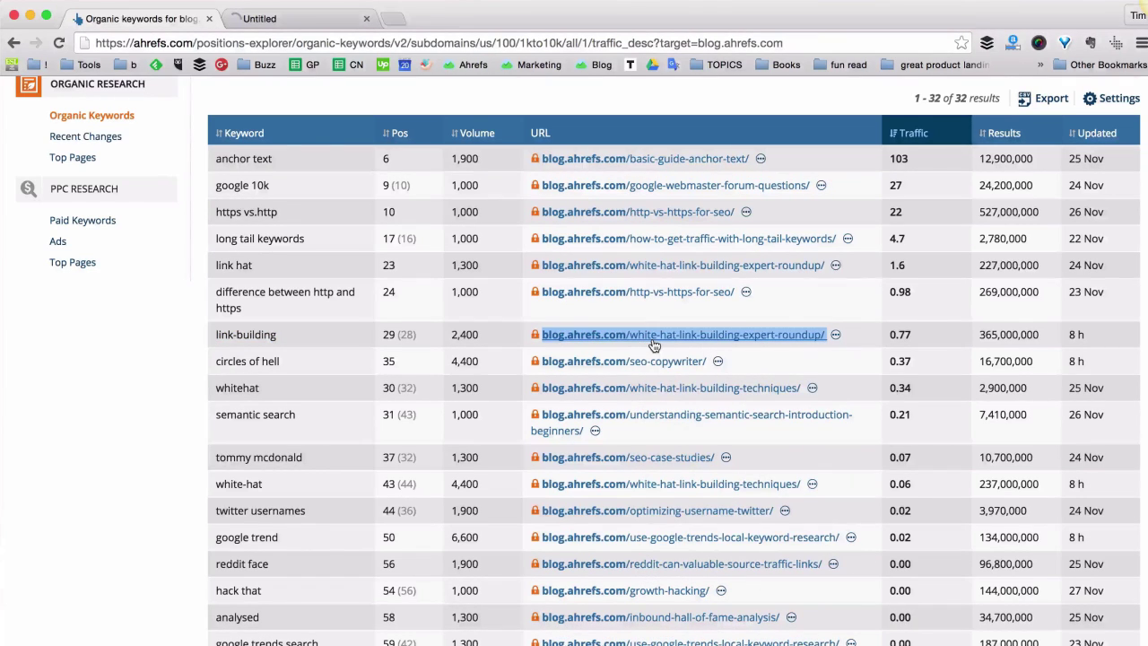
pyautogui.hotkey('ctrl', 'Tab')
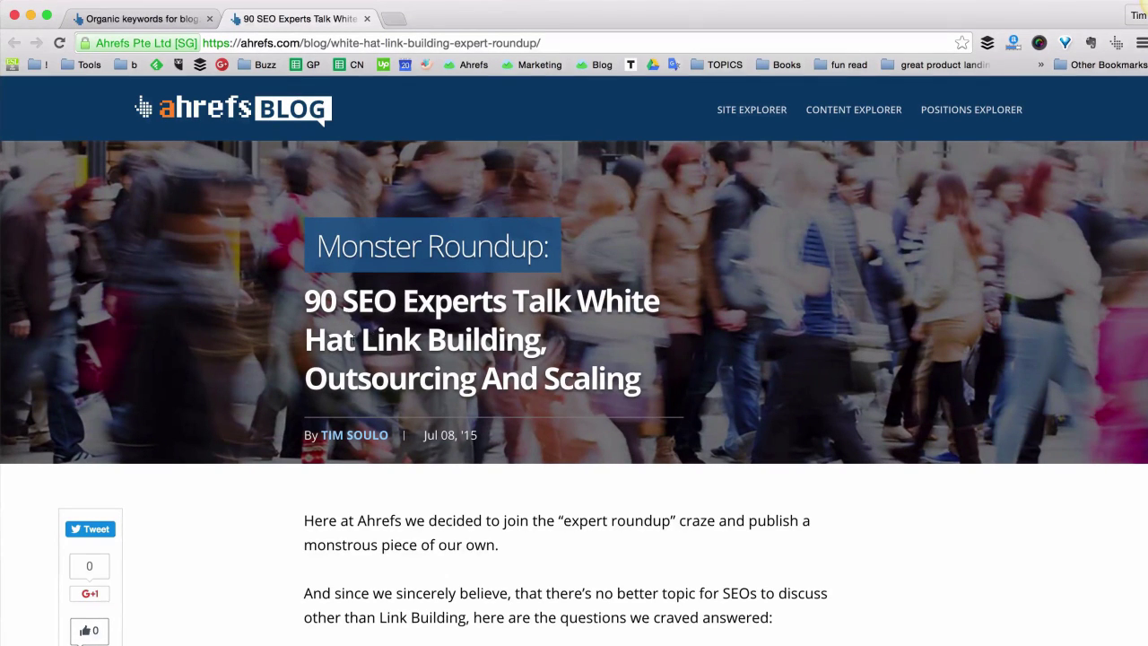
pyautogui.click(315, 43)
pyautogui.click(333, 42)
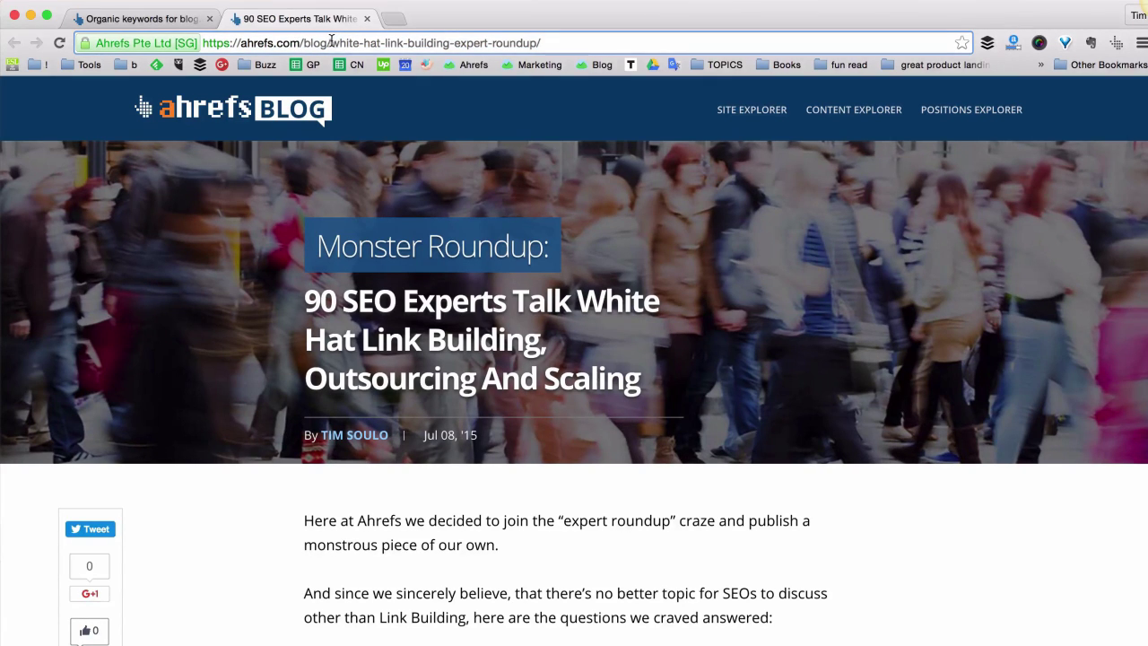
pyautogui.moveTo(334, 42); pyautogui.dragTo(385, 43)
pyautogui.press('BackSpace')
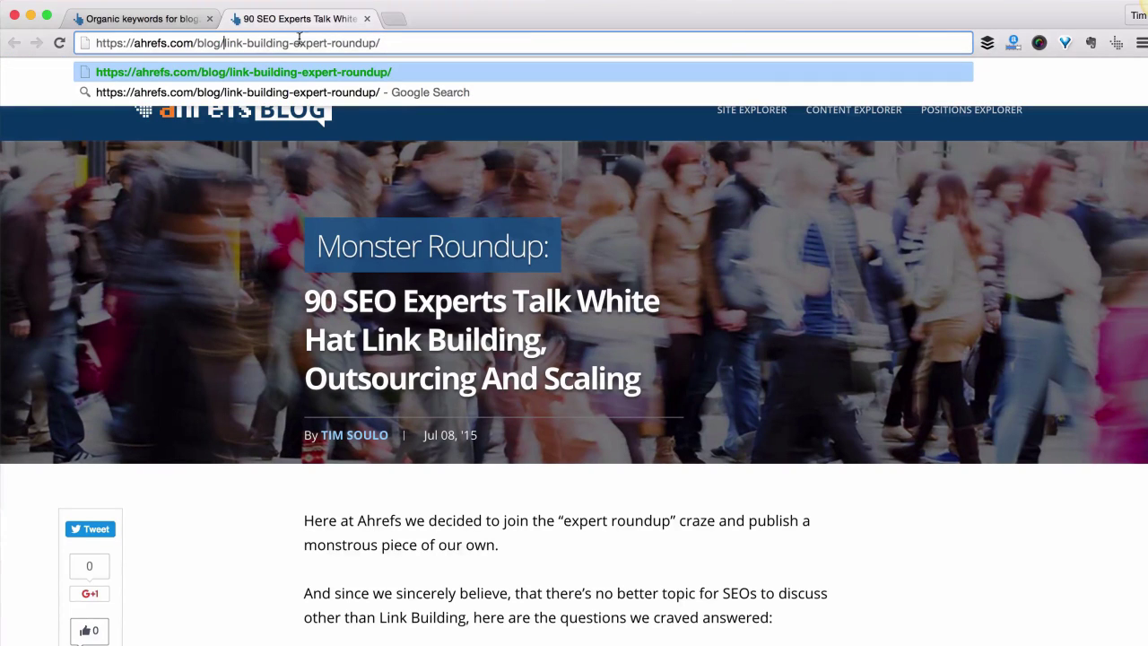
pyautogui.moveTo(289, 43); pyautogui.dragTo(564, 43)
pyautogui.press('BackSpace')
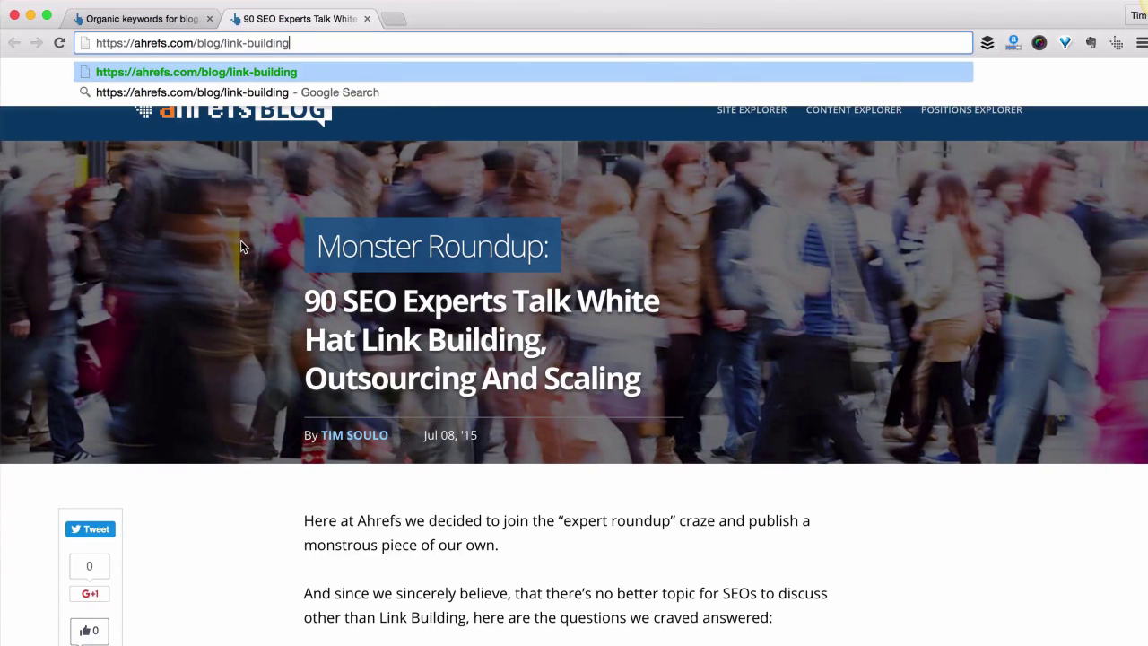
pyautogui.press('Return')
pyautogui.scroll(-1, 261, 329)
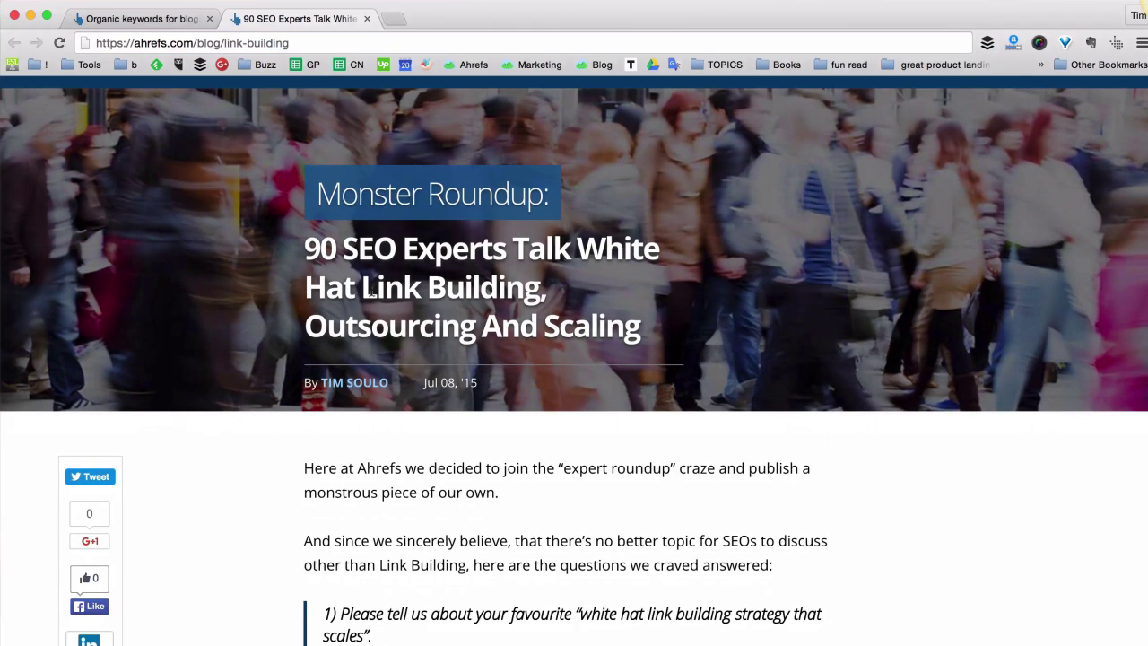
pyautogui.moveTo(363, 293); pyautogui.dragTo(540, 289)
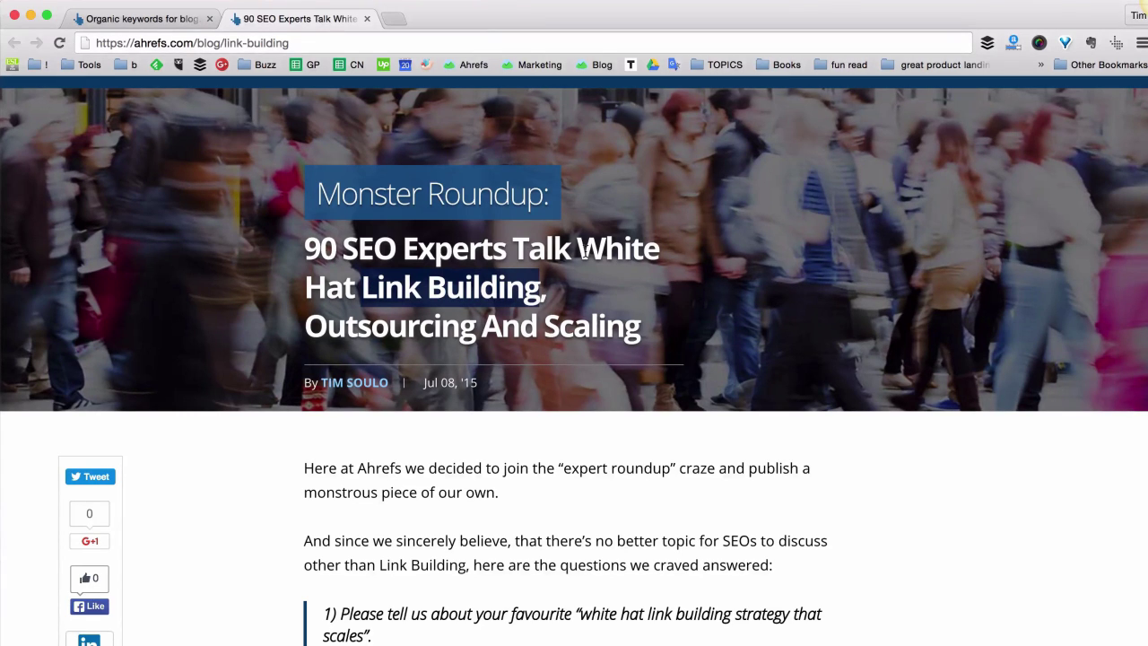
# Find 'link building' on the post (139 matches) and select a matching phrase in the article
pyautogui.scroll(-5, 584, 254)
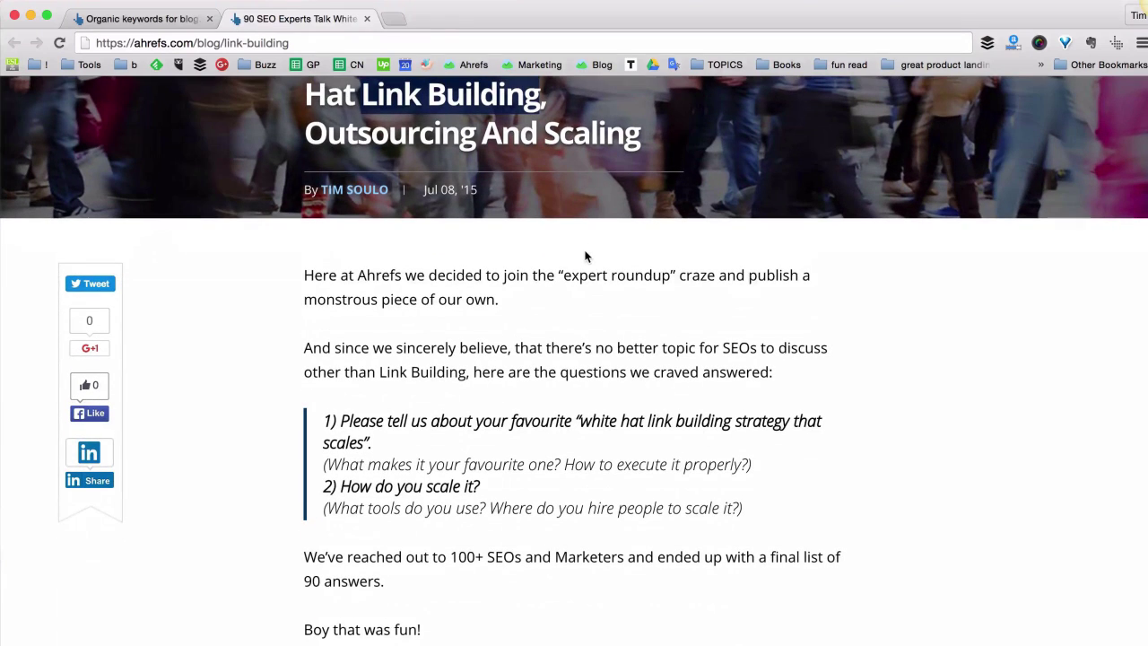
pyautogui.scroll(2, 502, 326)
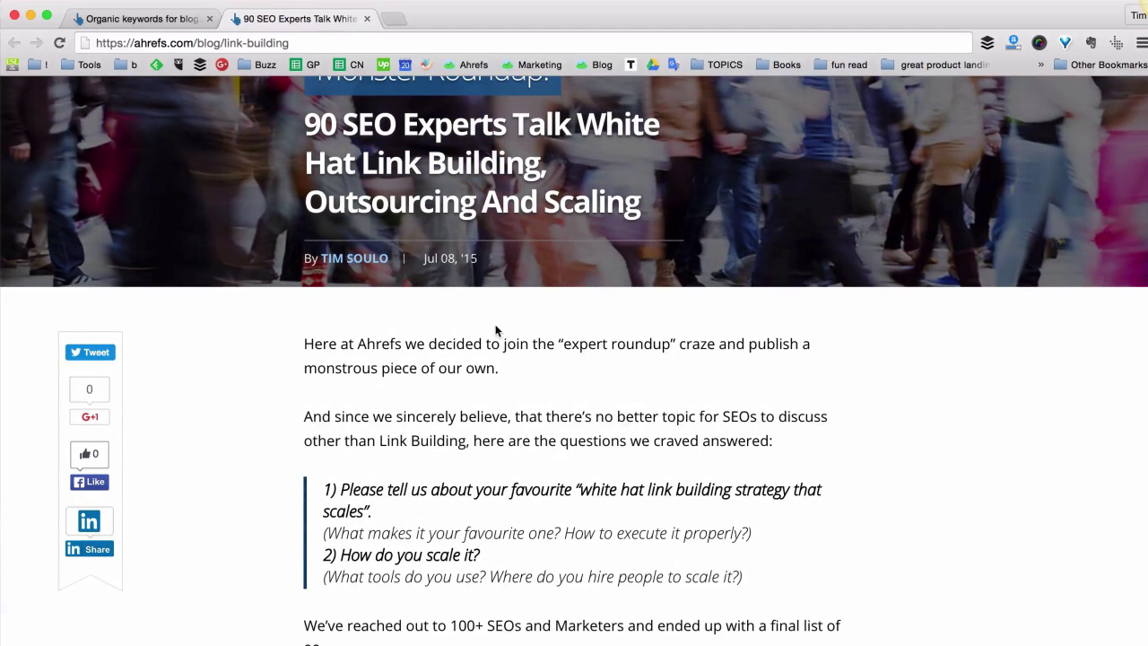
pyautogui.press('super+f')
pyautogui.write('l')
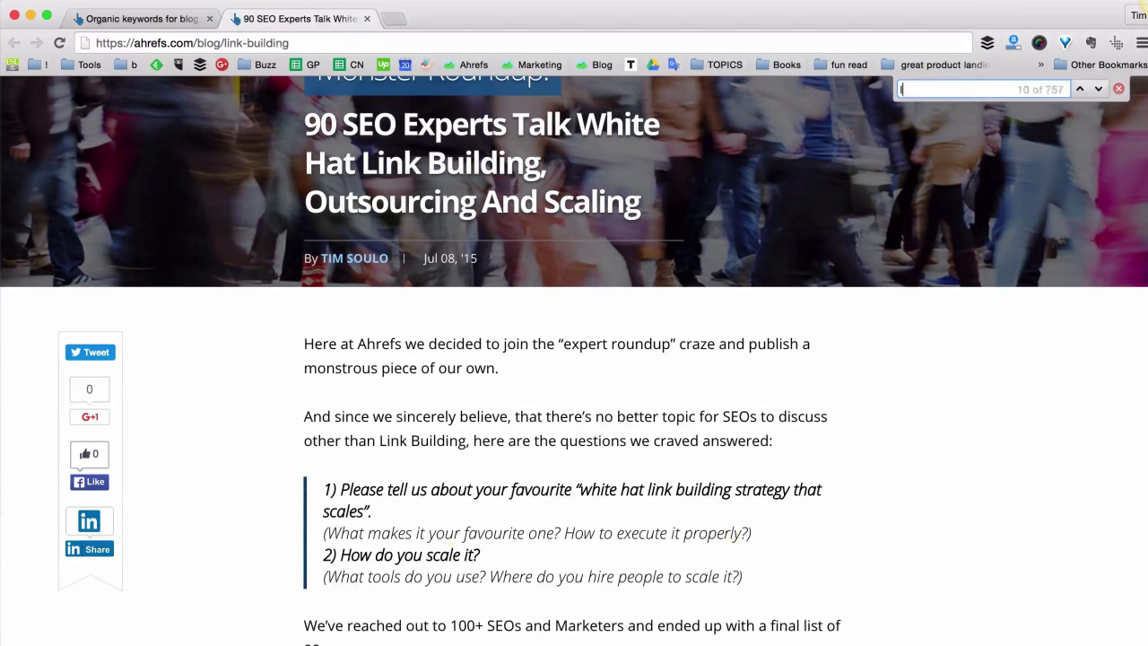
pyautogui.write('ink building')
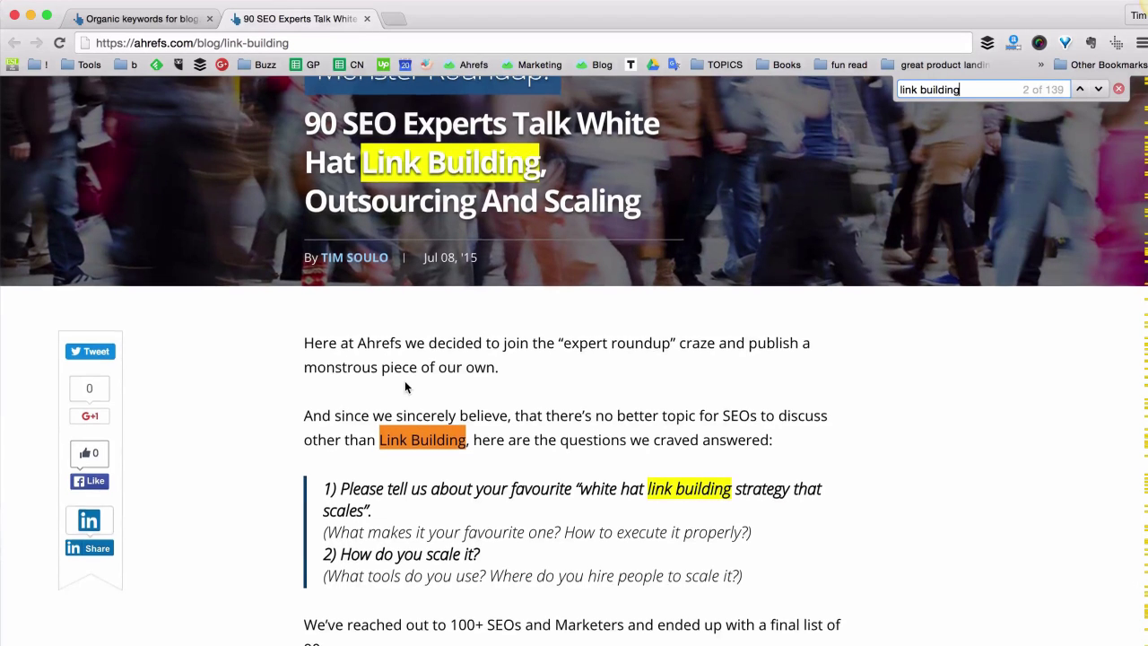
pyautogui.scroll(-2, 404, 381)
pyautogui.moveTo(380, 376); pyautogui.dragTo(467, 376)
pyautogui.scroll(-2, 466, 376)
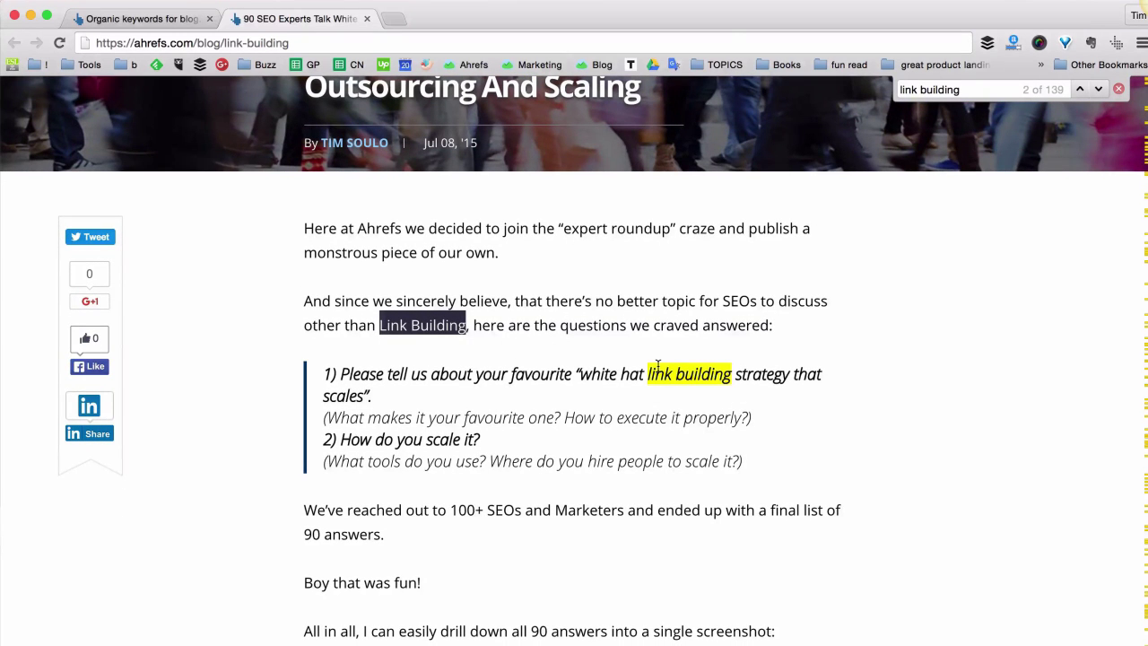
pyautogui.scroll(-2, 657, 365)
pyautogui.scroll(8, 660, 368)
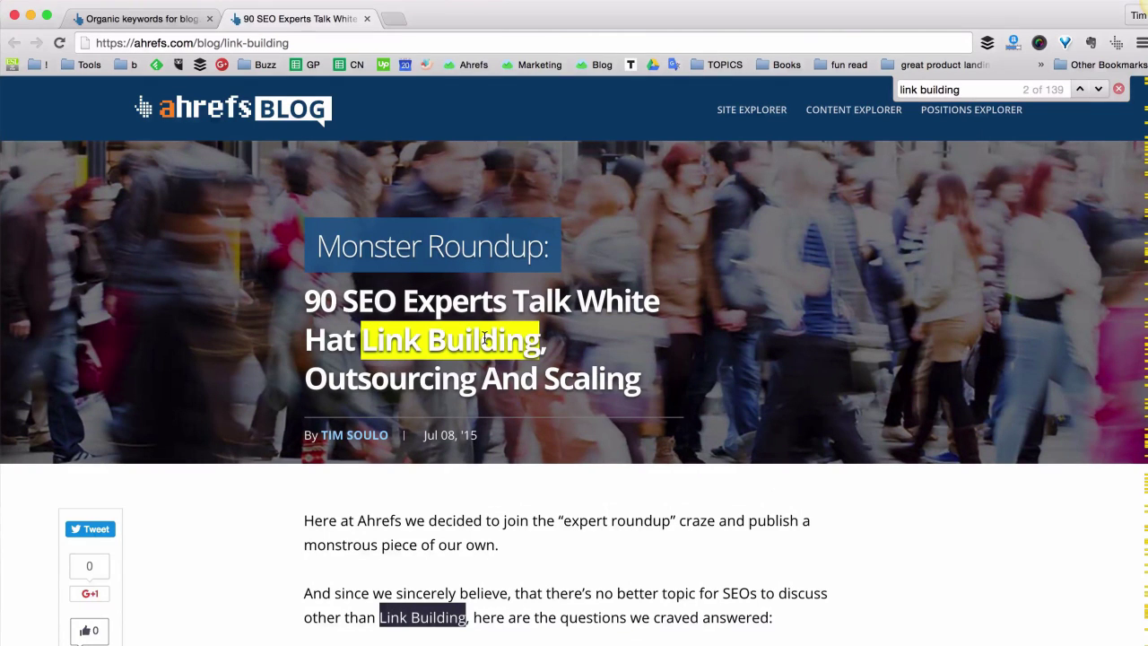
pyautogui.press('super+f')
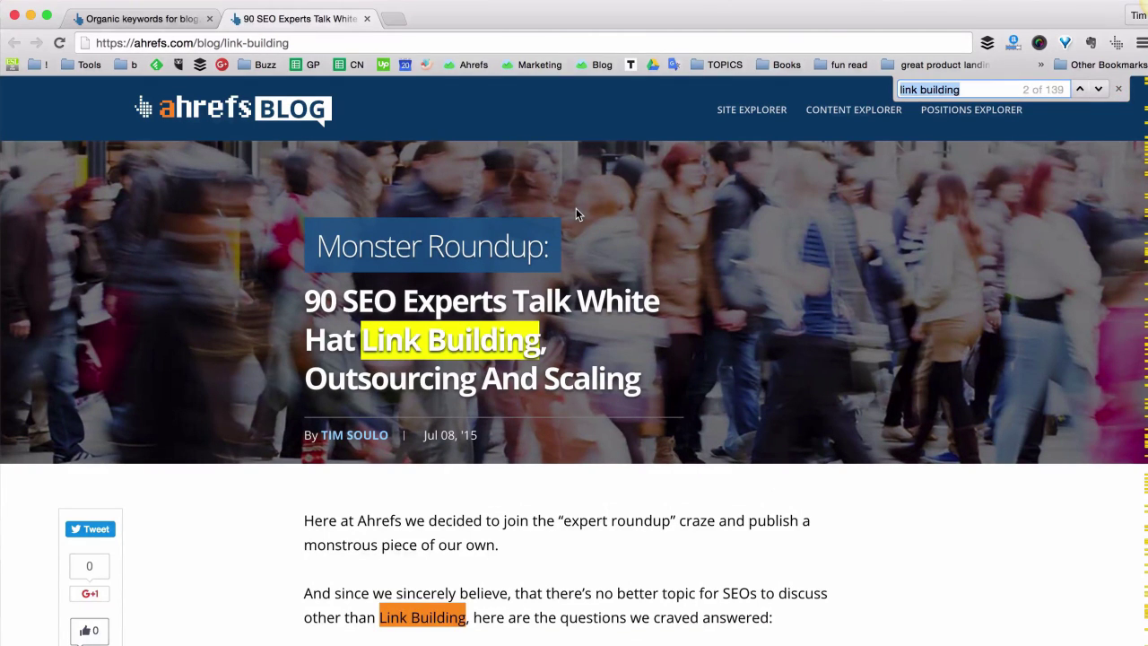
# Back in the keyword report, select link-building at position 29 and the twitter usernames keyword
pyautogui.click(144, 19)
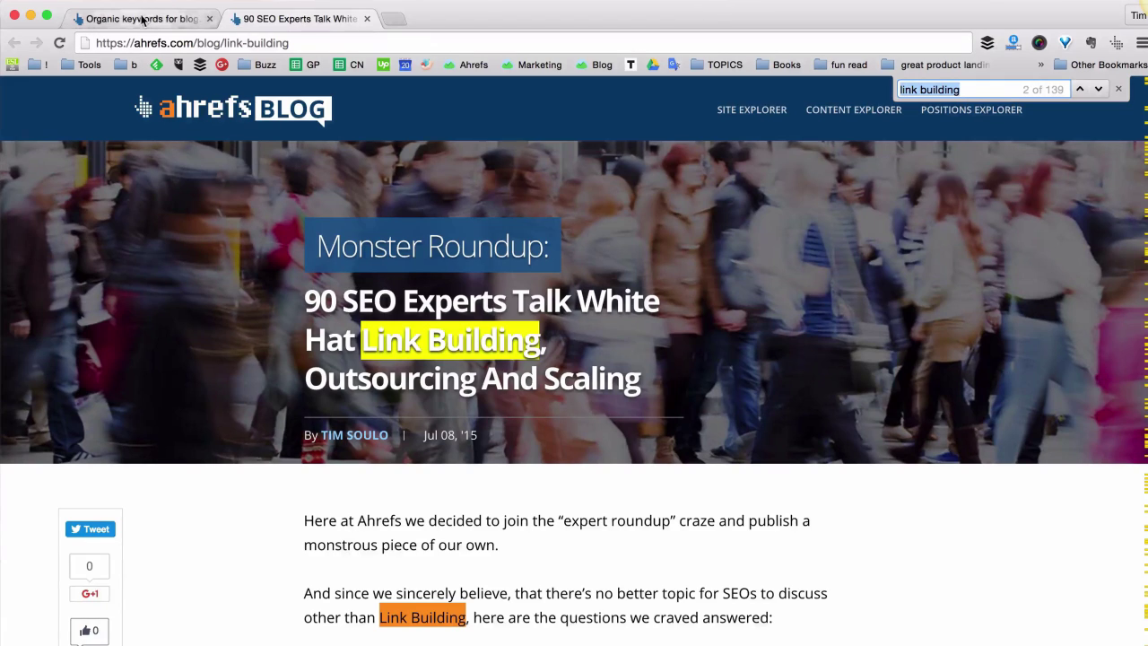
pyautogui.doubleClick(388, 334)
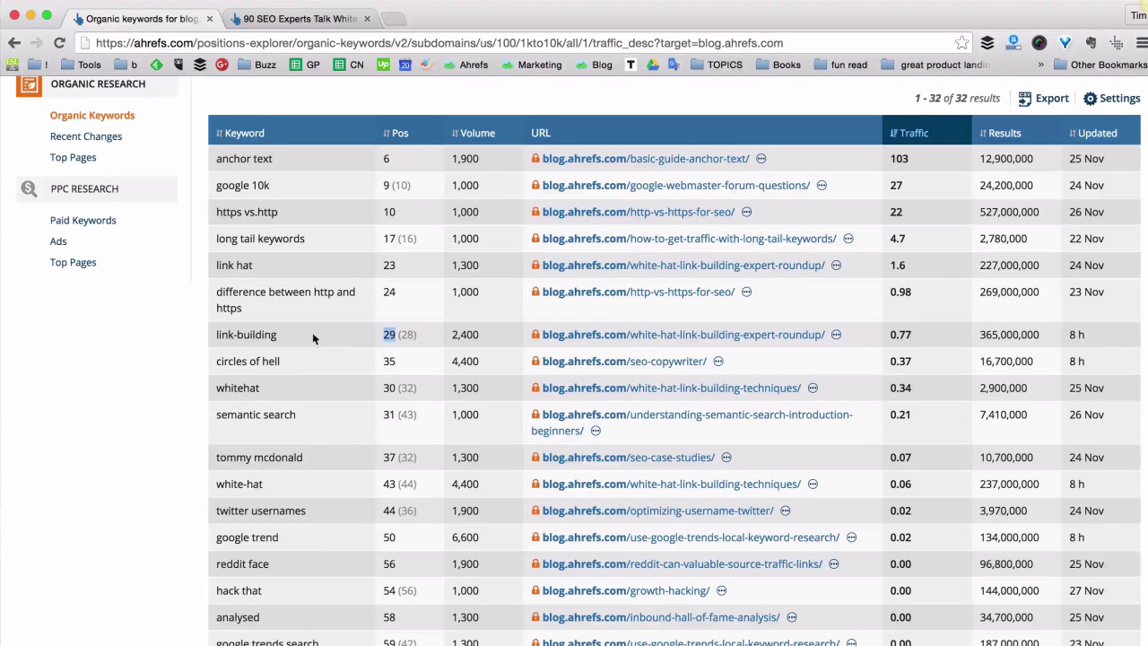
pyautogui.moveTo(283, 333); pyautogui.dragTo(214, 334)
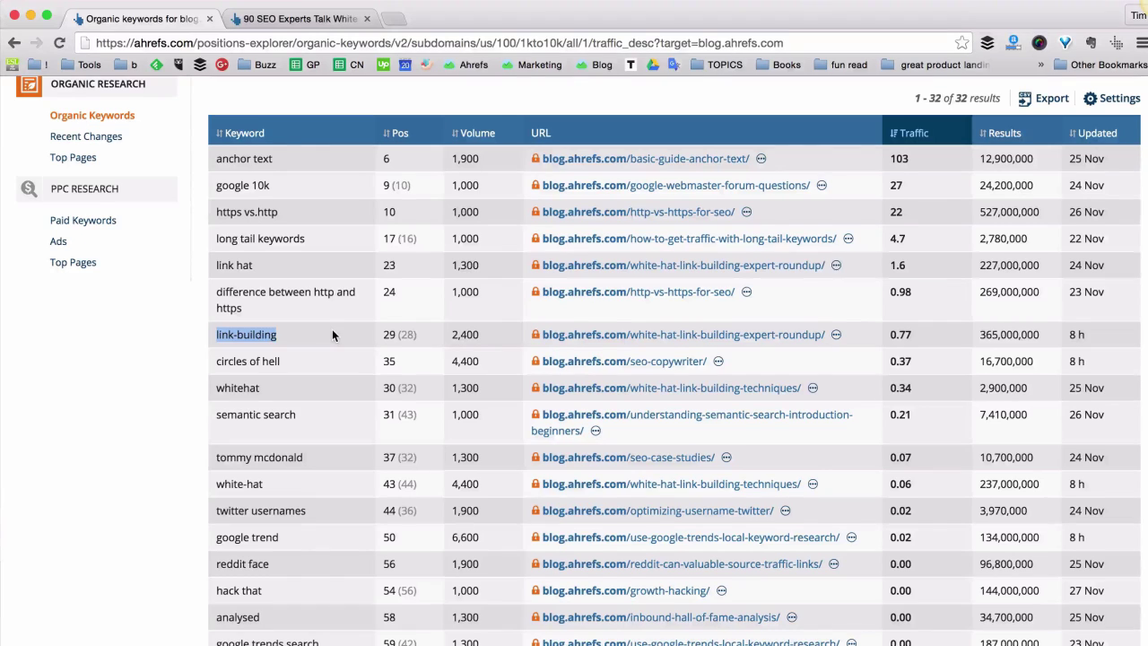
pyautogui.scroll(1, 332, 334)
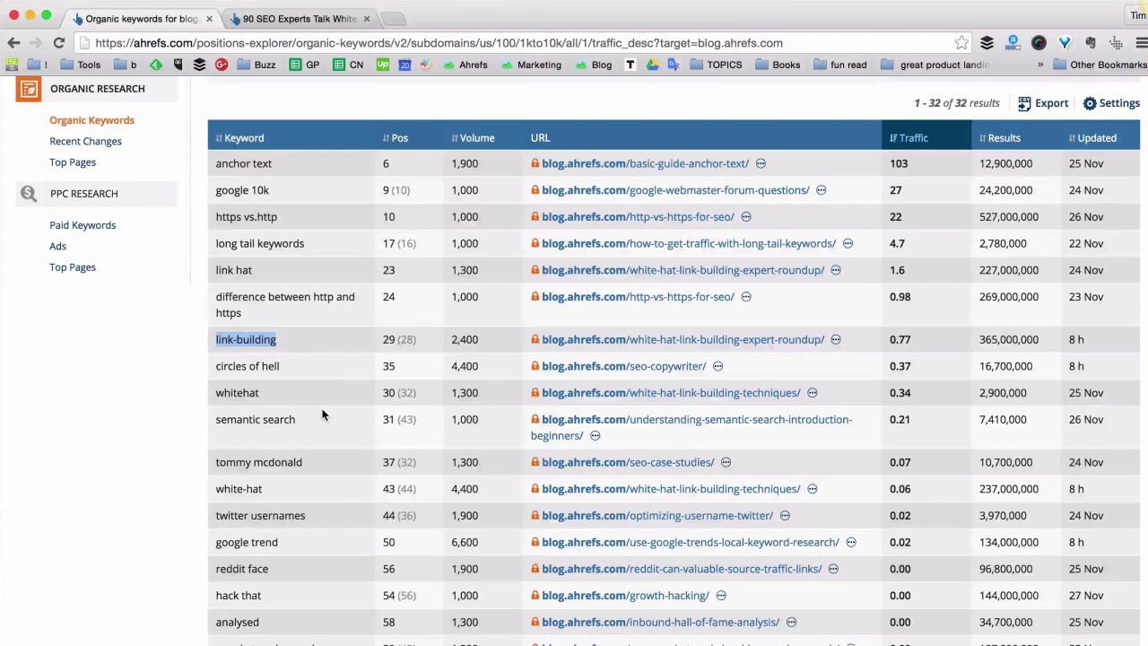
pyautogui.scroll(-1, 321, 415)
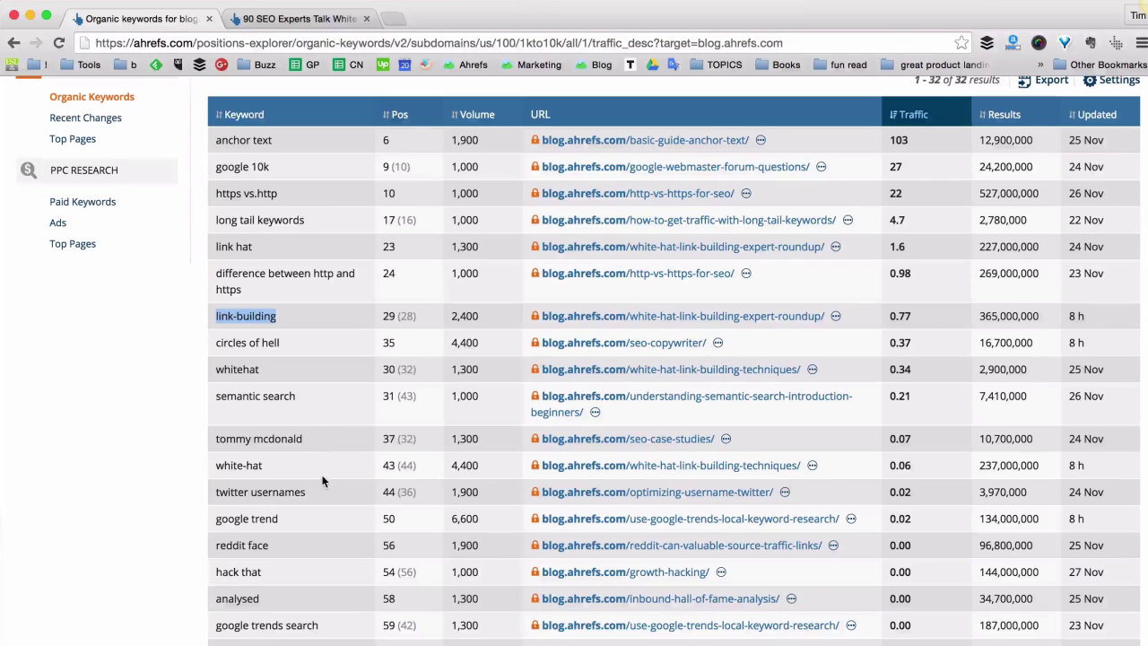
pyautogui.moveTo(313, 499); pyautogui.dragTo(212, 495)
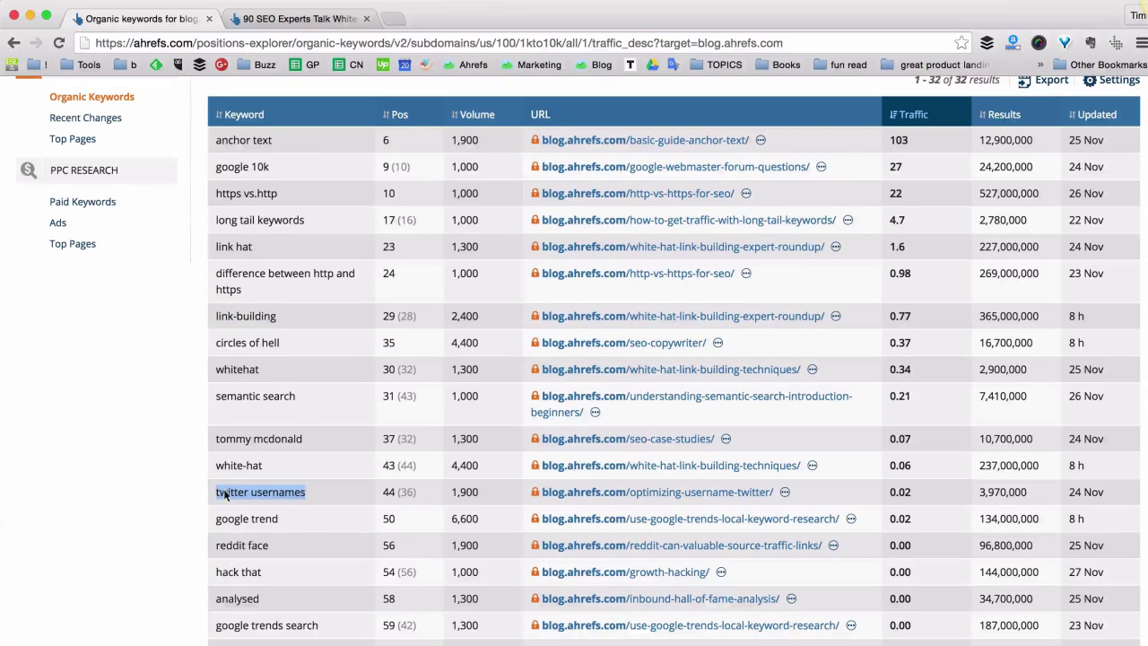
# Scroll further down and select the disavow tool keyword at position 62
pyautogui.scroll(-4, 292, 459)
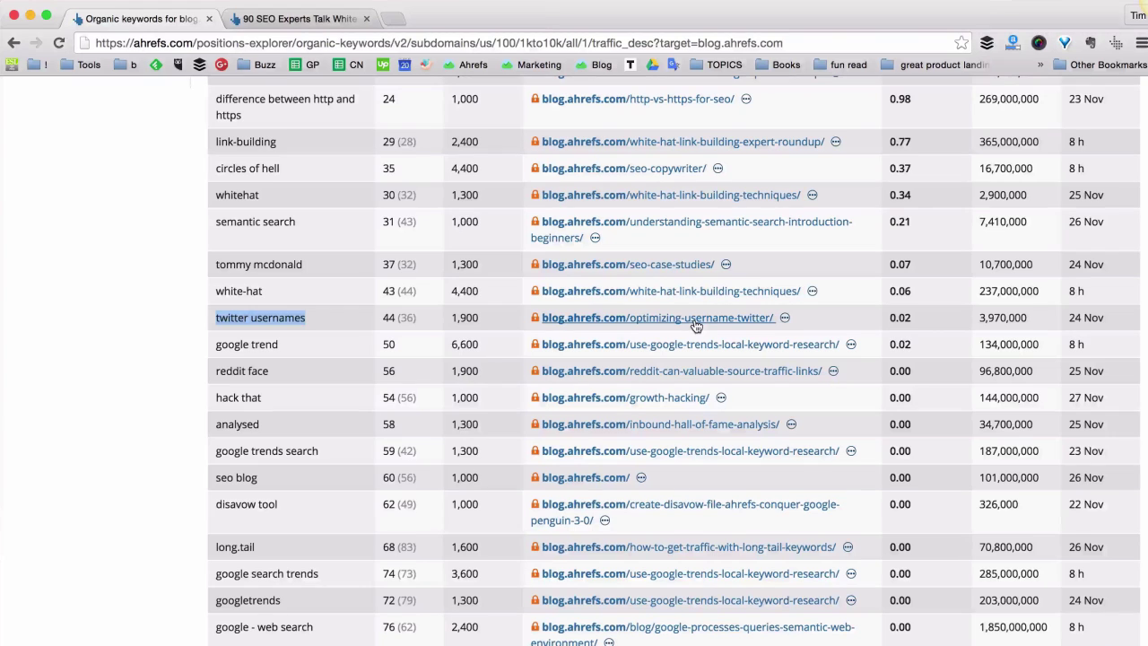
pyautogui.scroll(-3, 696, 326)
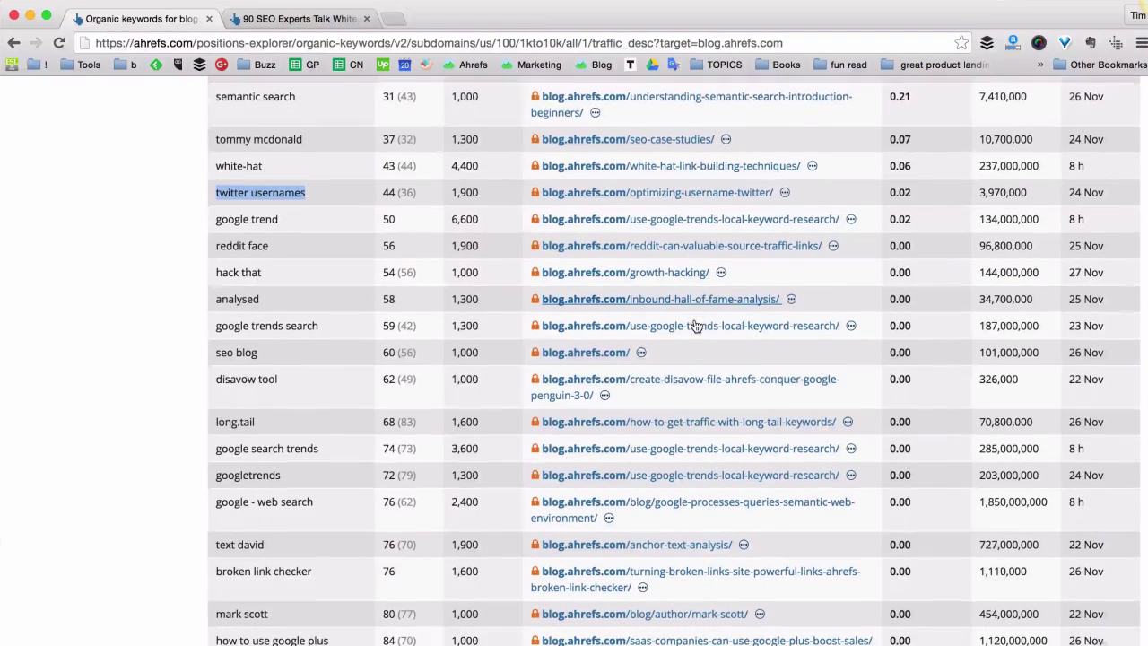
pyautogui.scroll(-1, 696, 326)
pyautogui.moveTo(216, 327); pyautogui.dragTo(291, 328)
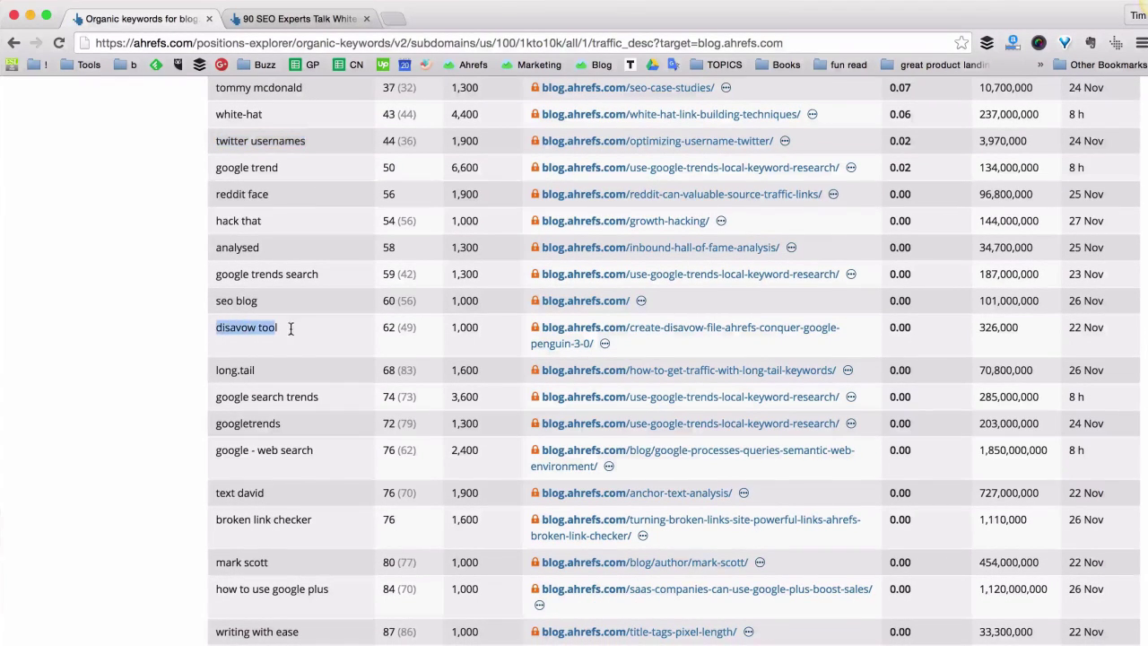
pyautogui.doubleClick(389, 328)
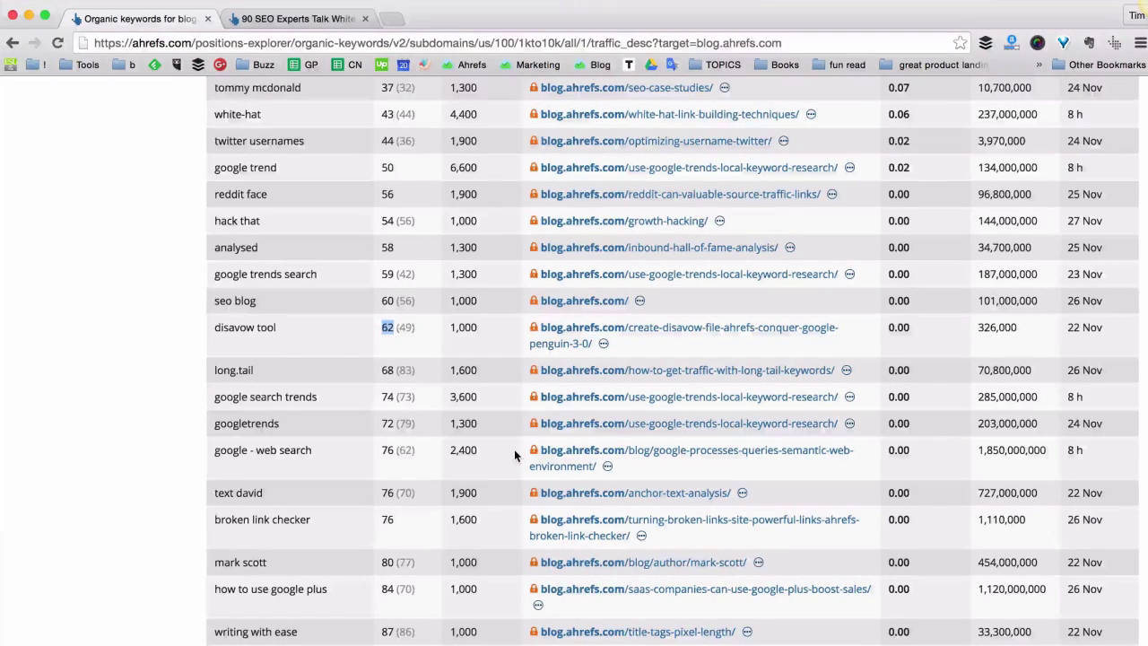
pyautogui.scroll(15, 513, 450)
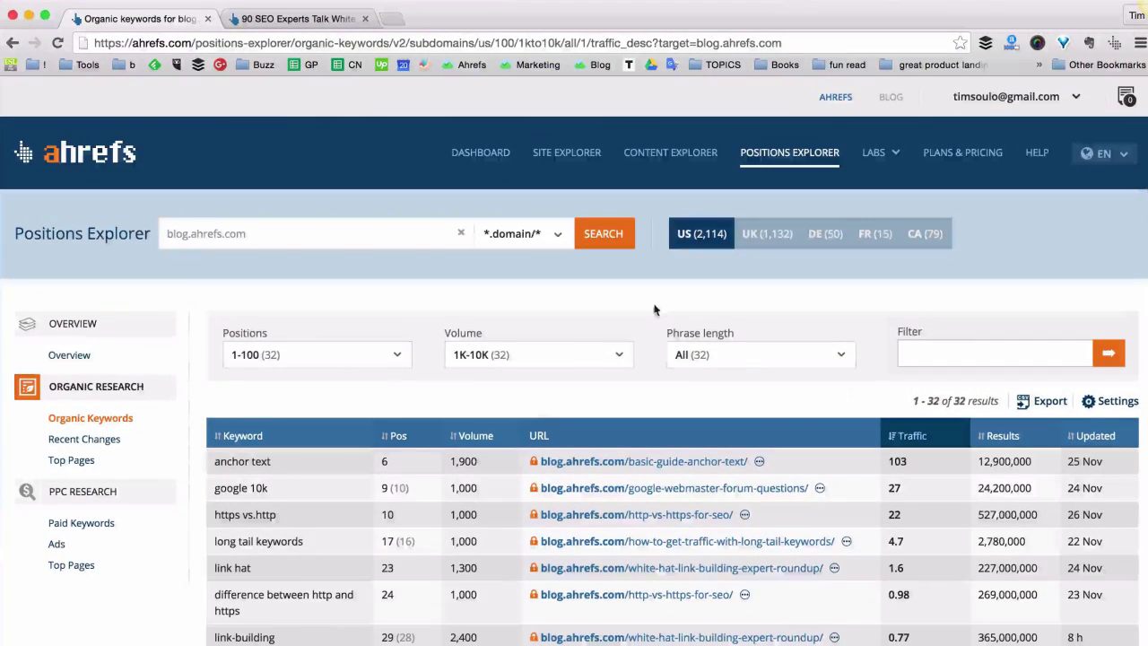
# Return to the Positions Explorer start page and focus the empty domain search field
pyautogui.click(789, 154)
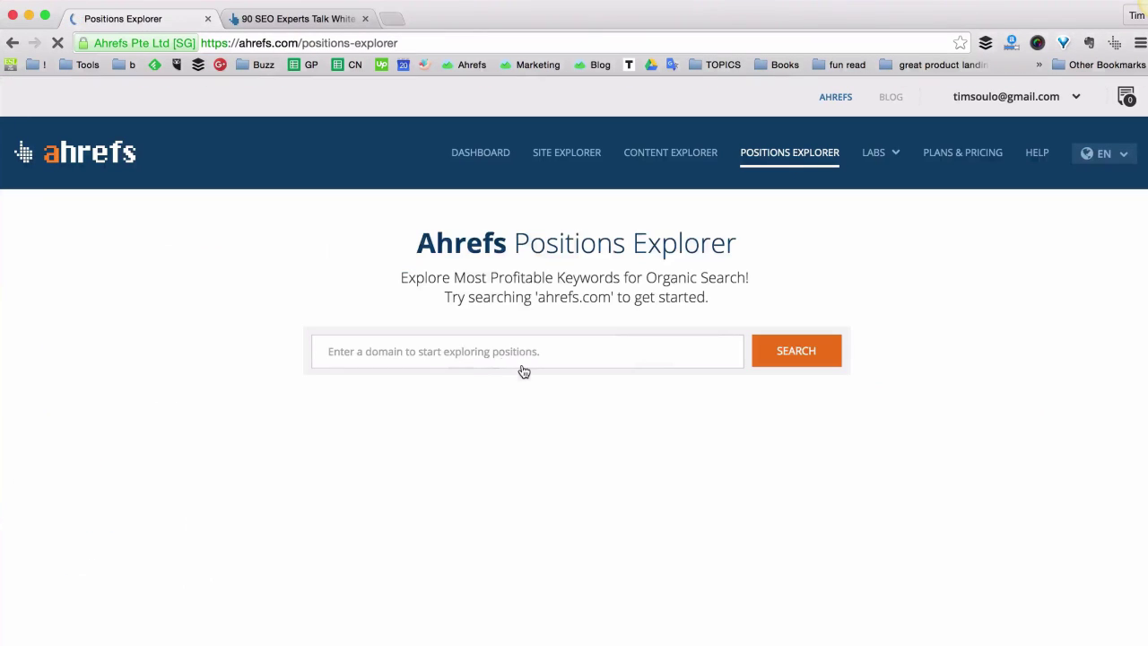
pyautogui.click(484, 359)
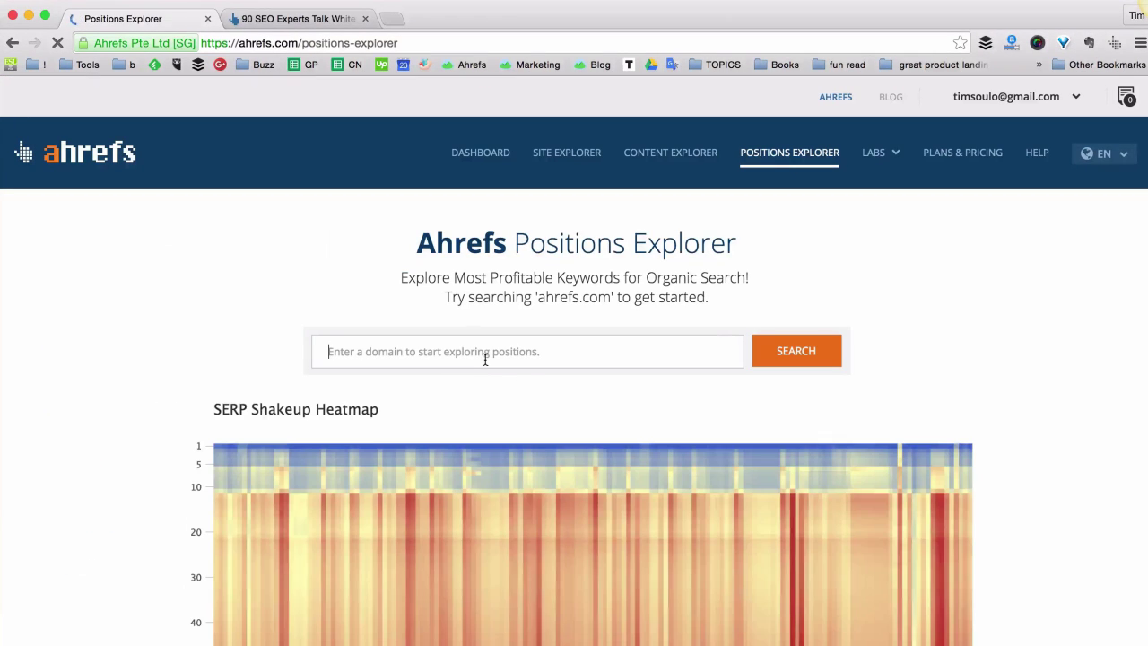